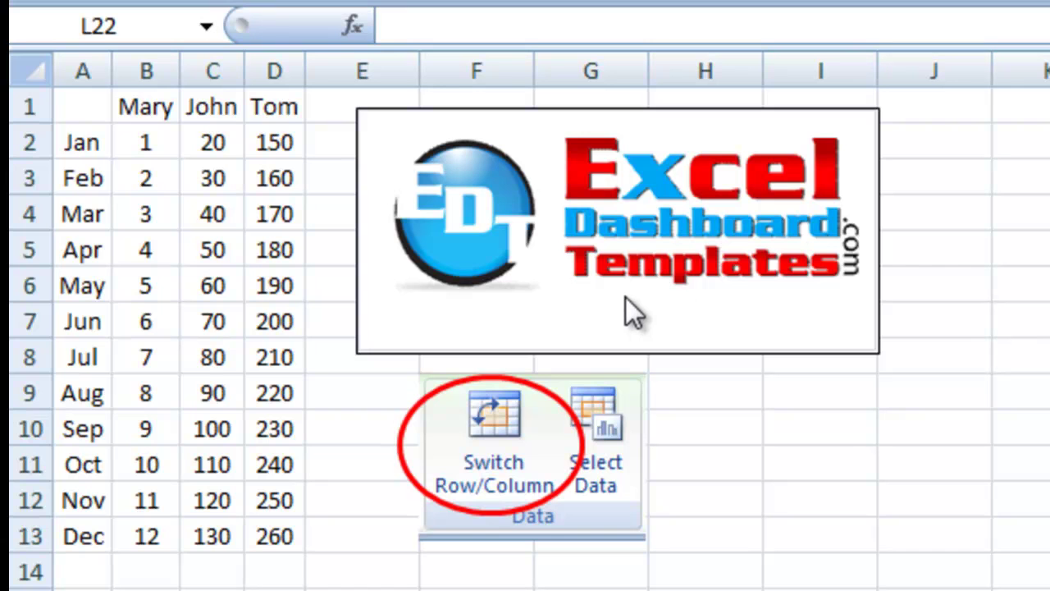
click(797, 213)
click(493, 503)
drag(89, 107, 281, 540)
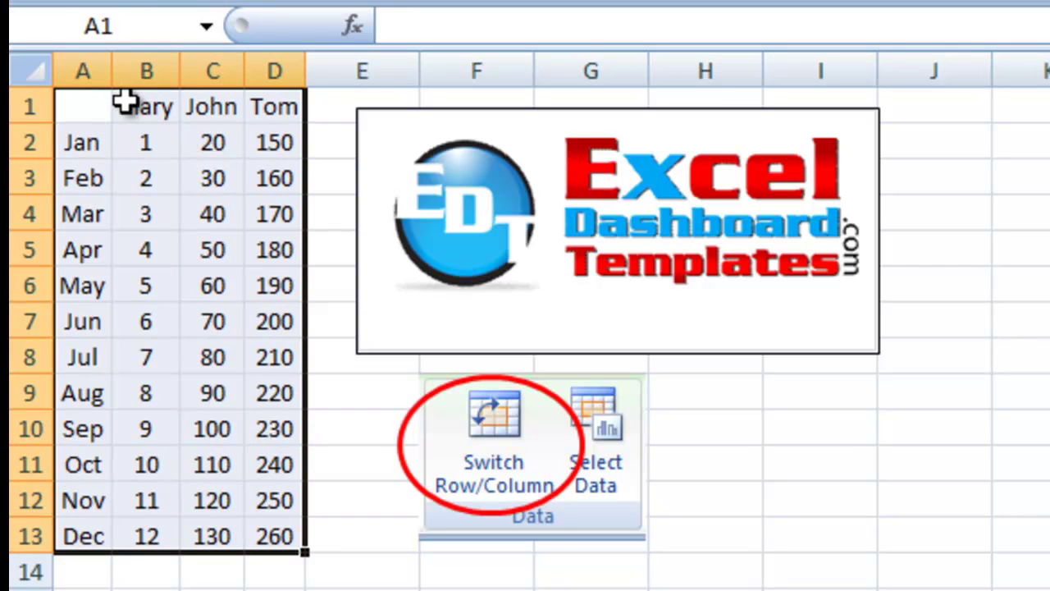
click(215, 177)
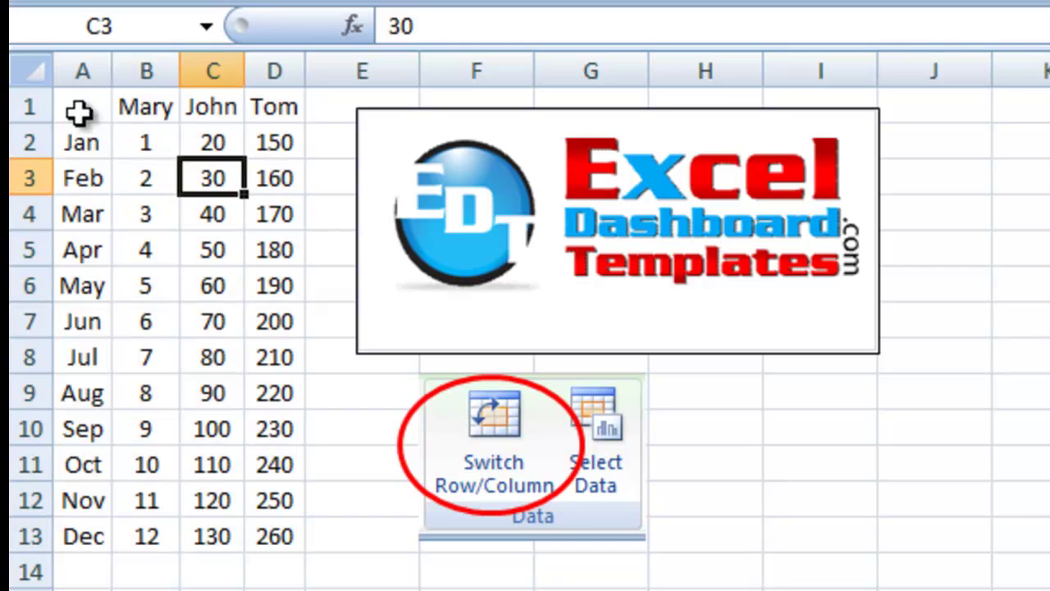
Insert a 2-D clustered column chart from A1:D13 and place it beside the logo picture, starting near column J
drag(79, 113, 283, 536)
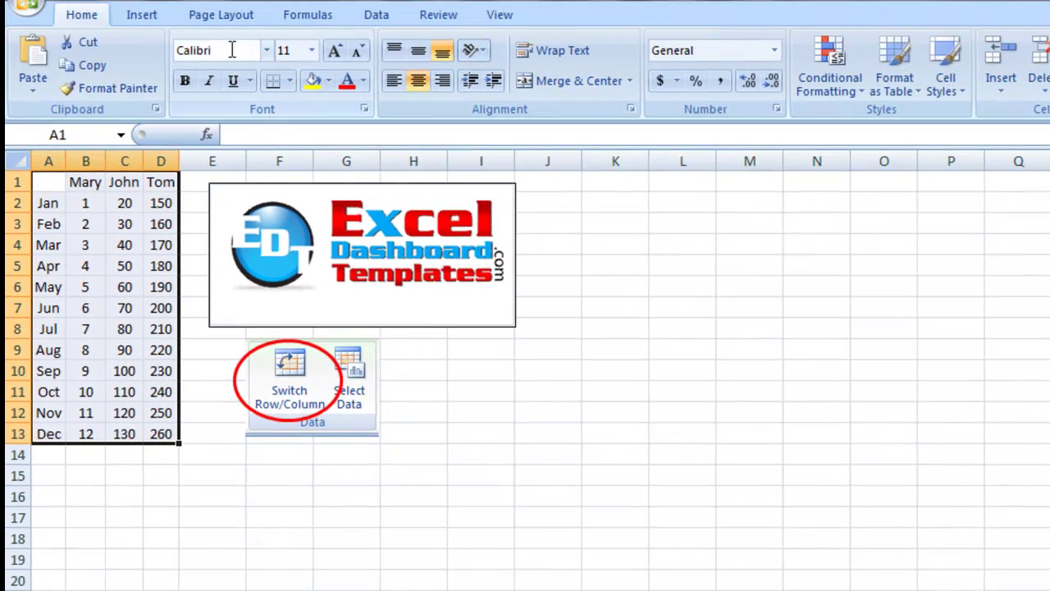
click(143, 11)
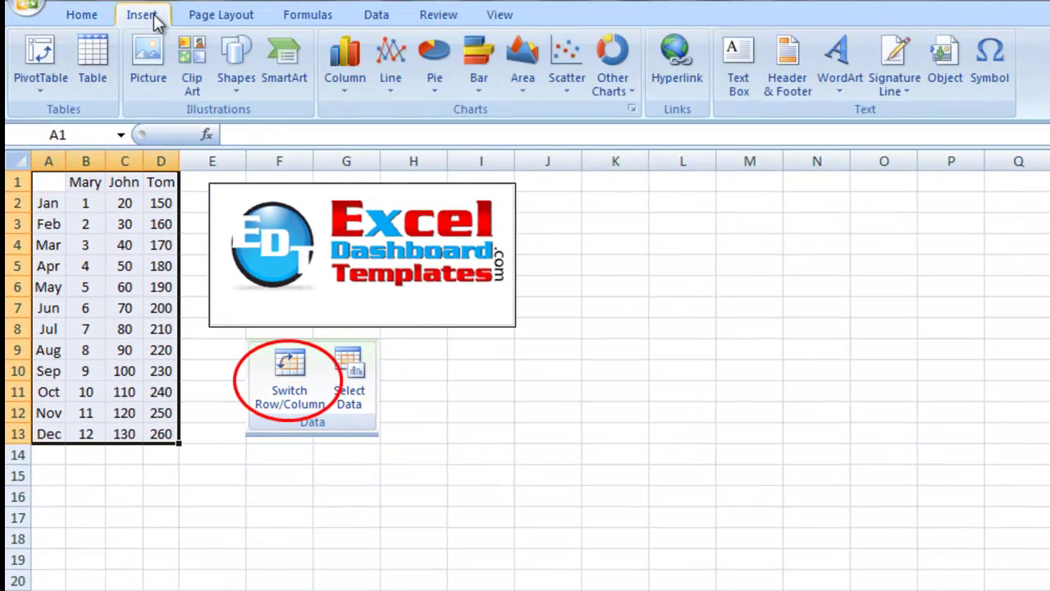
click(334, 76)
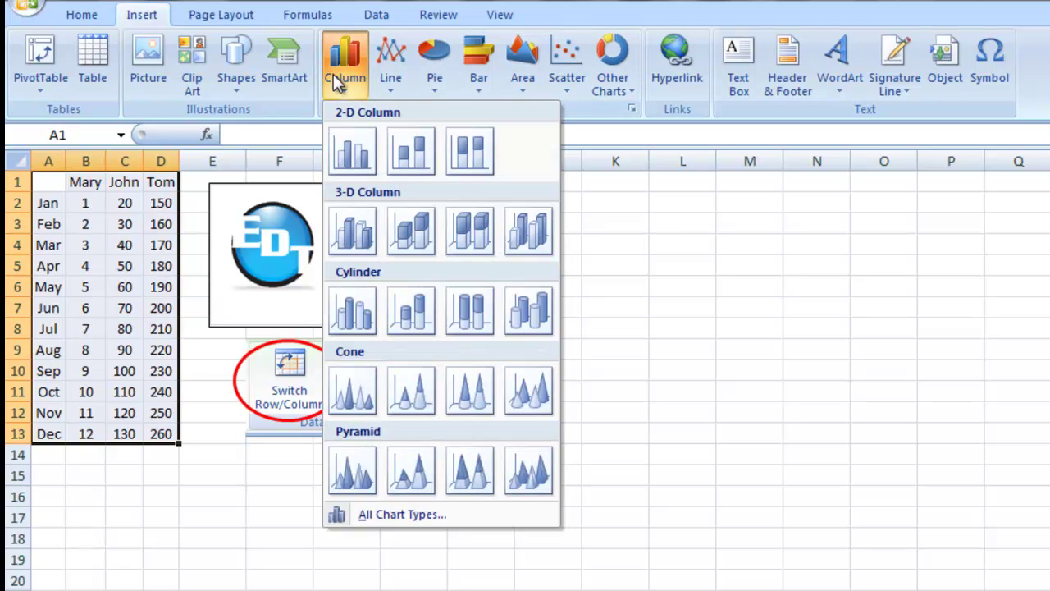
click(368, 162)
drag(583, 273, 927, 178)
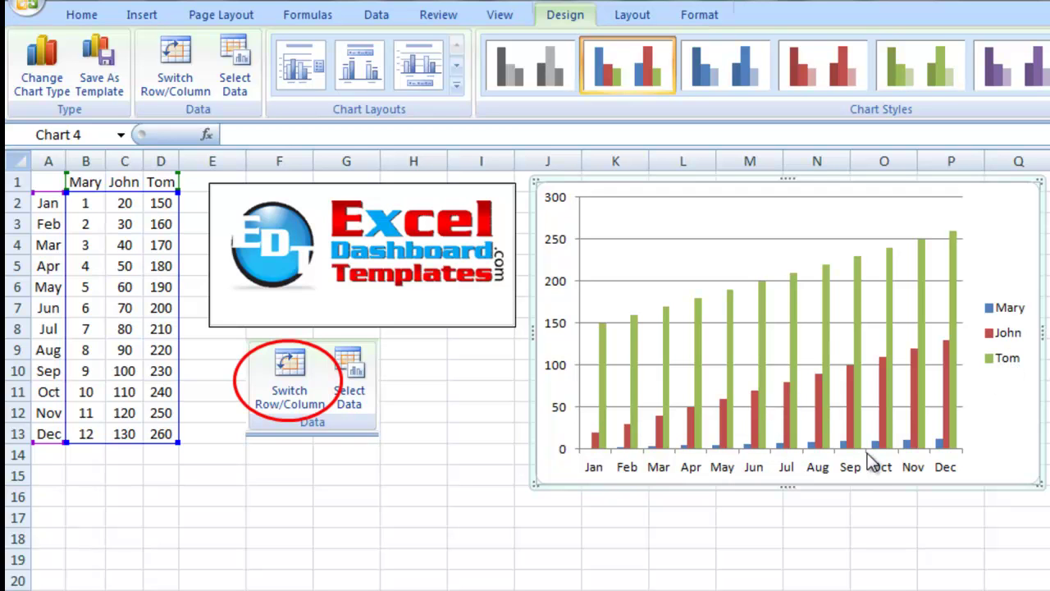
click(519, 538)
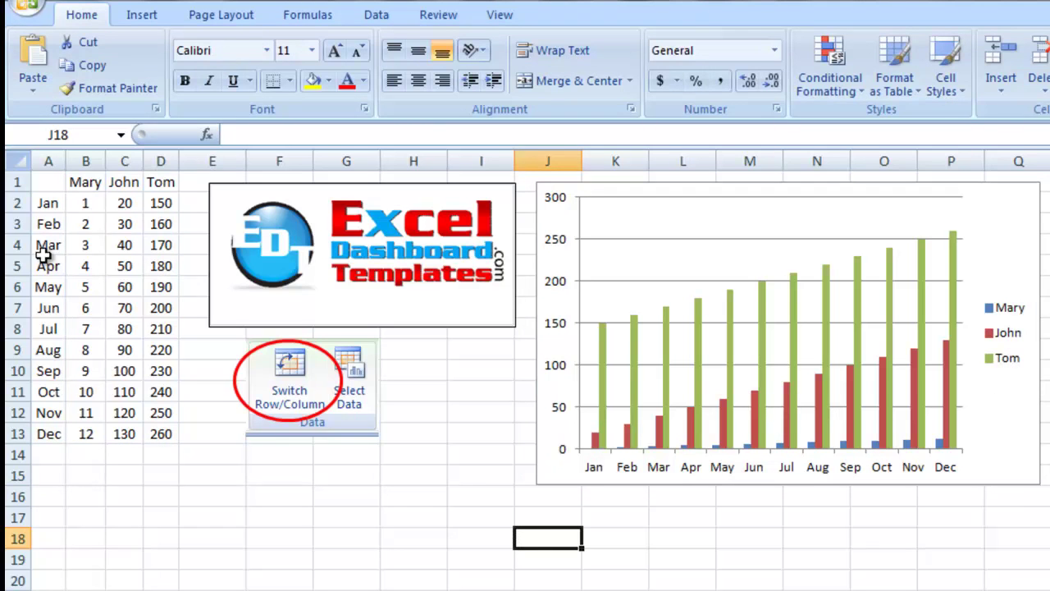
Insert a second 2-D clustered column chart from A1:D4, covering the headings and the Jan to Mar rows
drag(51, 184, 164, 245)
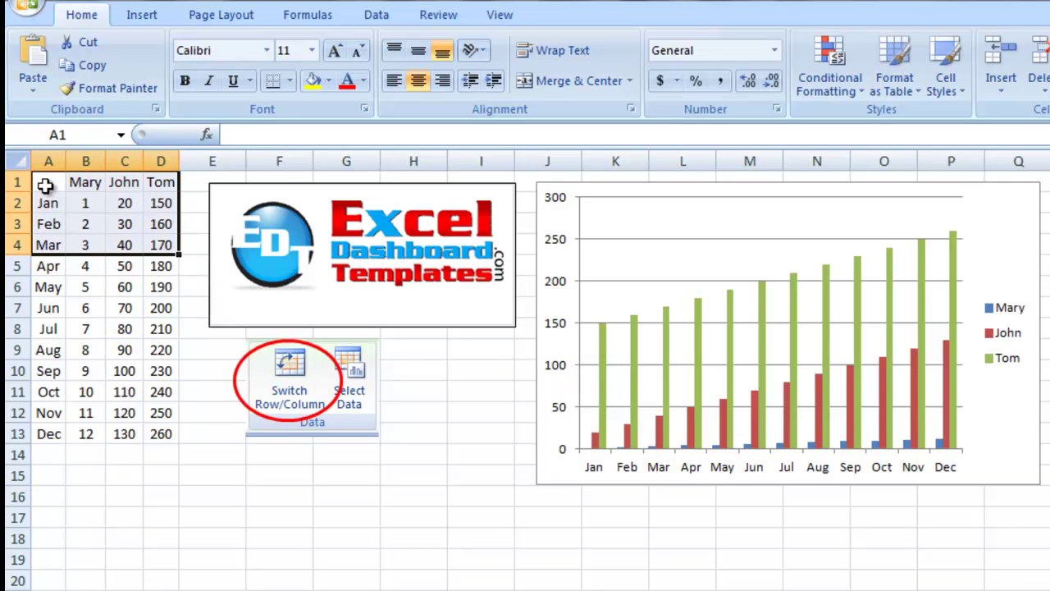
drag(46, 185, 161, 240)
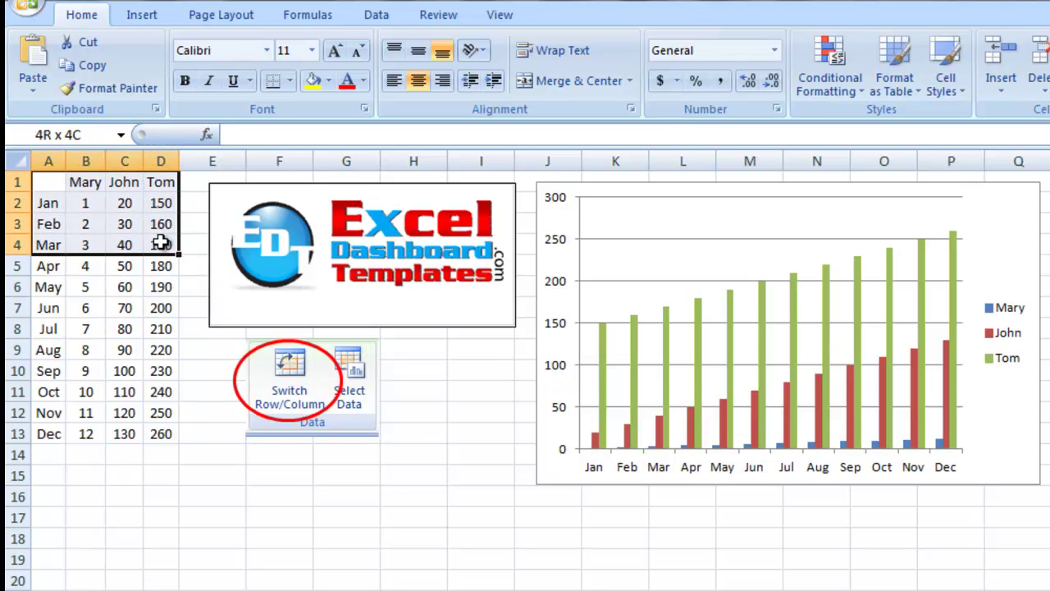
click(141, 15)
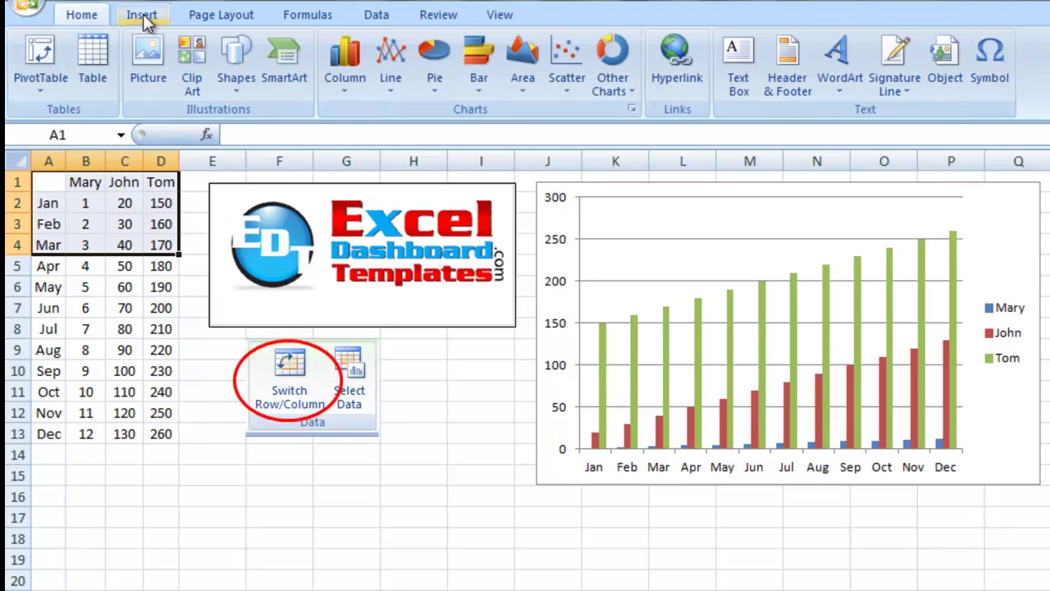
click(357, 82)
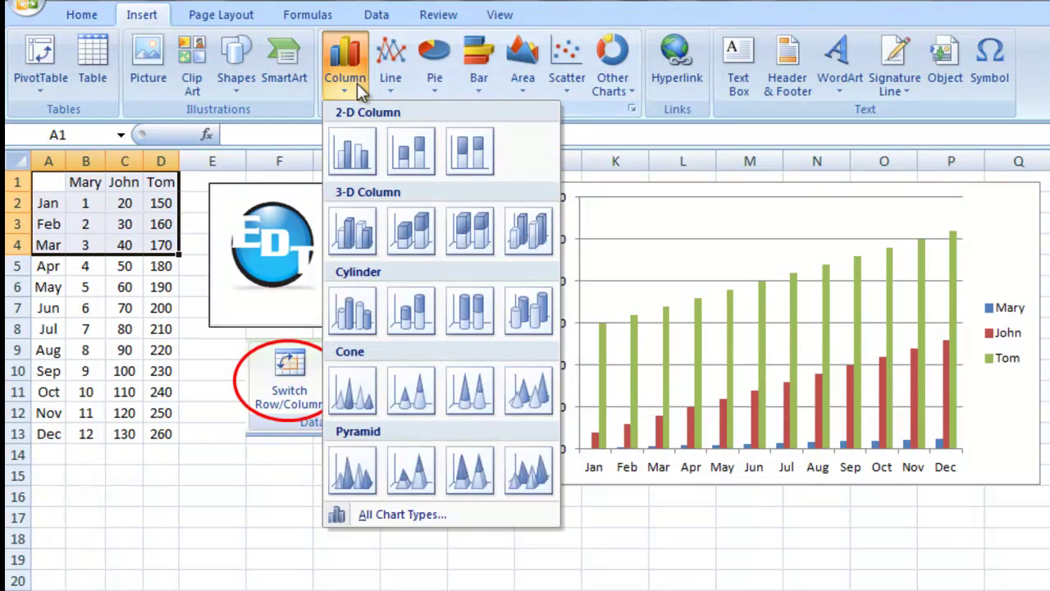
click(365, 143)
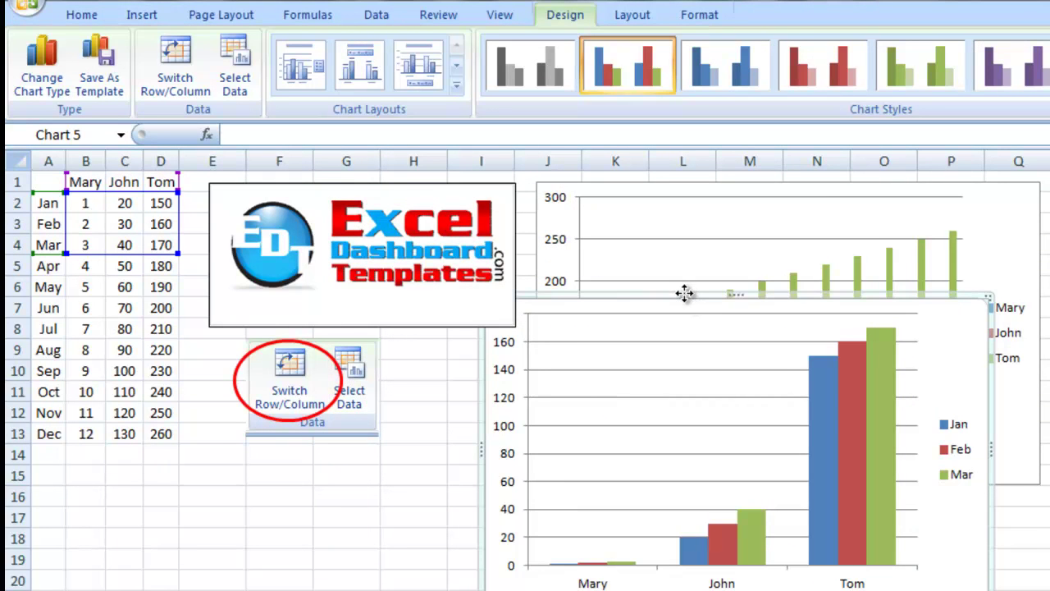
Place the Jan to Mar chart directly beside the twelve-month chart, with their upper edges aligned
drag(684, 293, 1049, 229)
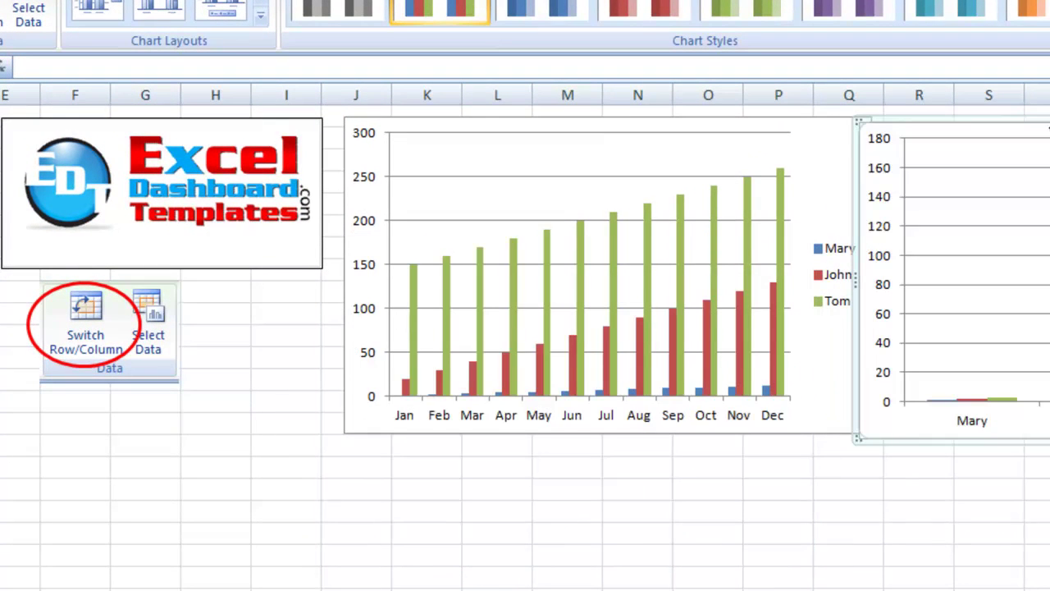
scroll(525, 336, right, 1)
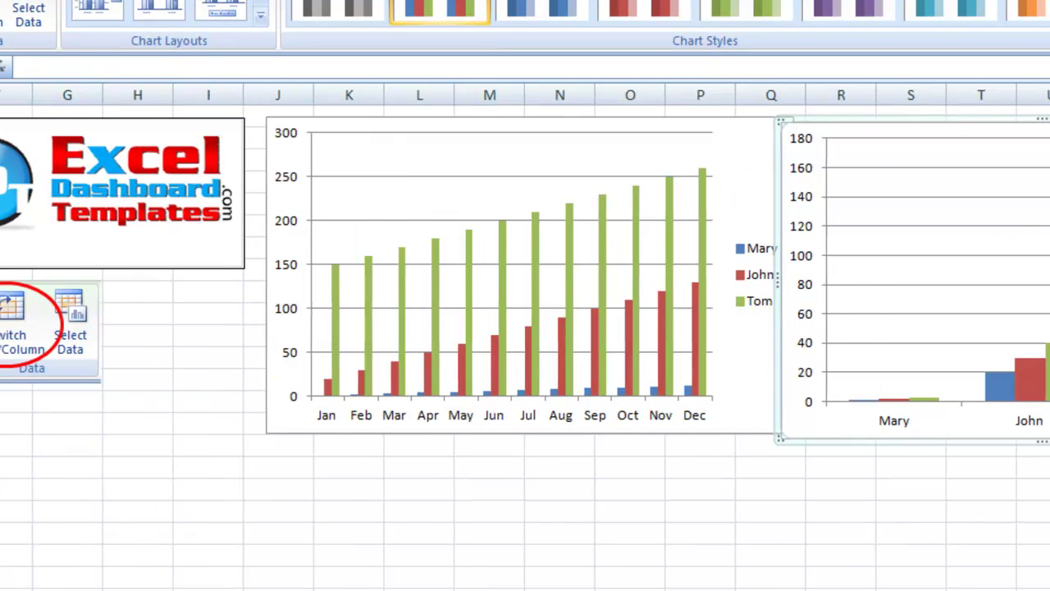
drag(872, 120, 891, 116)
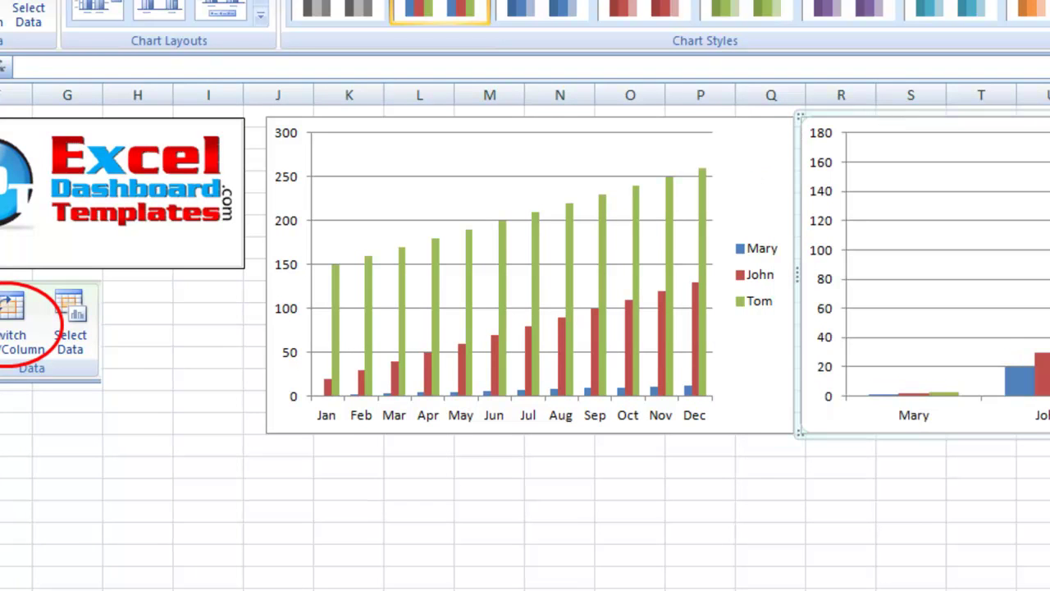
scroll(525, 336, right, 4)
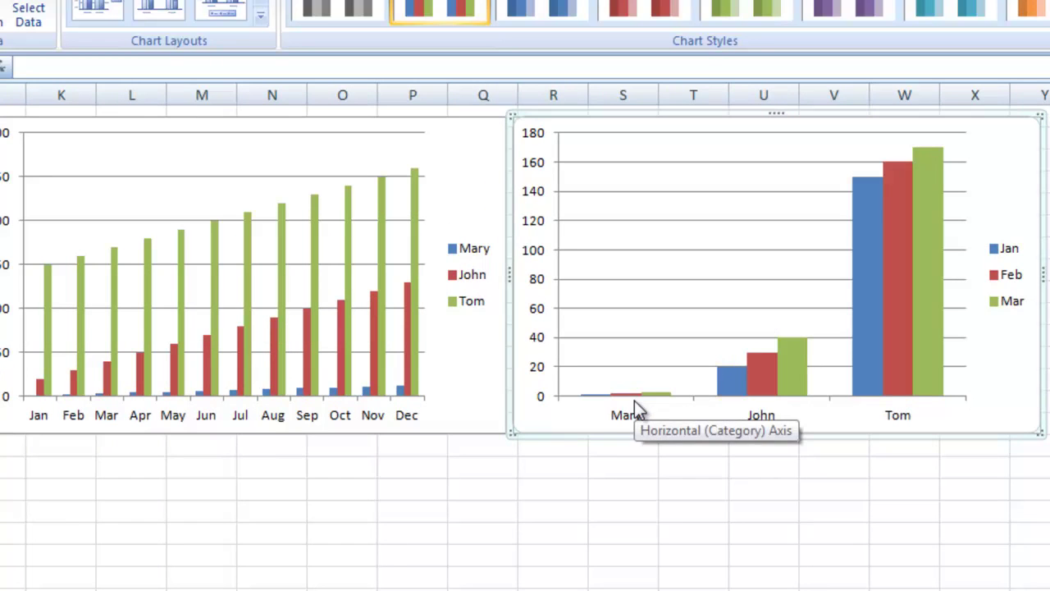
Compare the category axes and legends of the twelve-month chart and the Jan to Mar chart
click(477, 408)
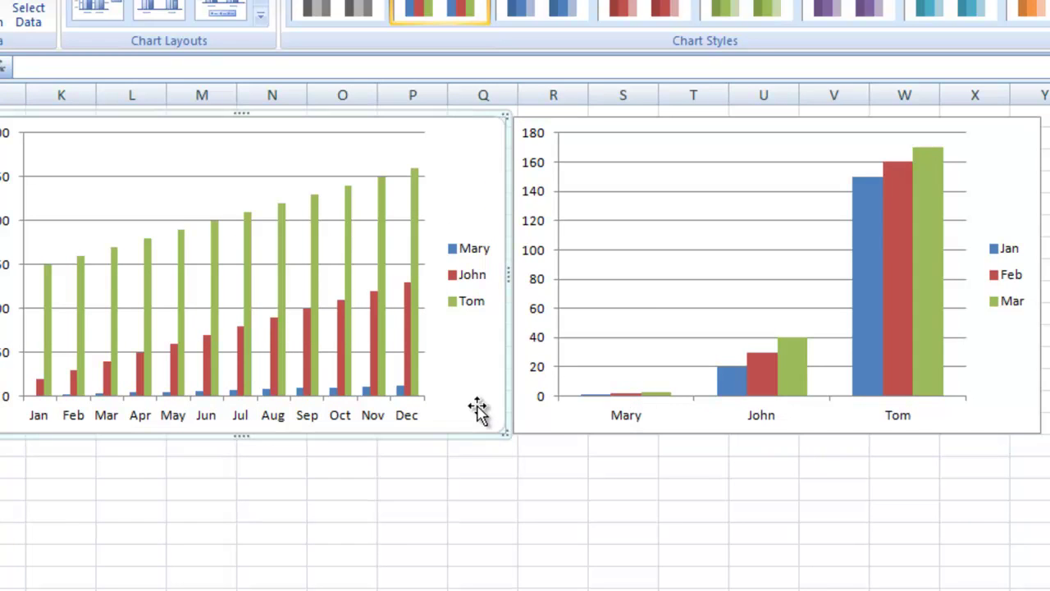
click(547, 425)
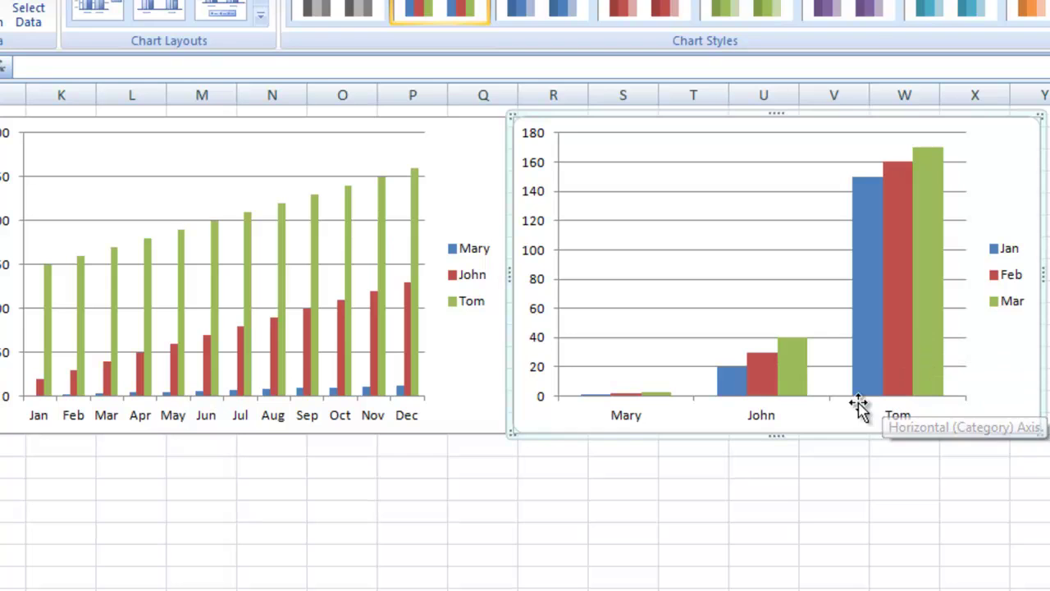
click(639, 461)
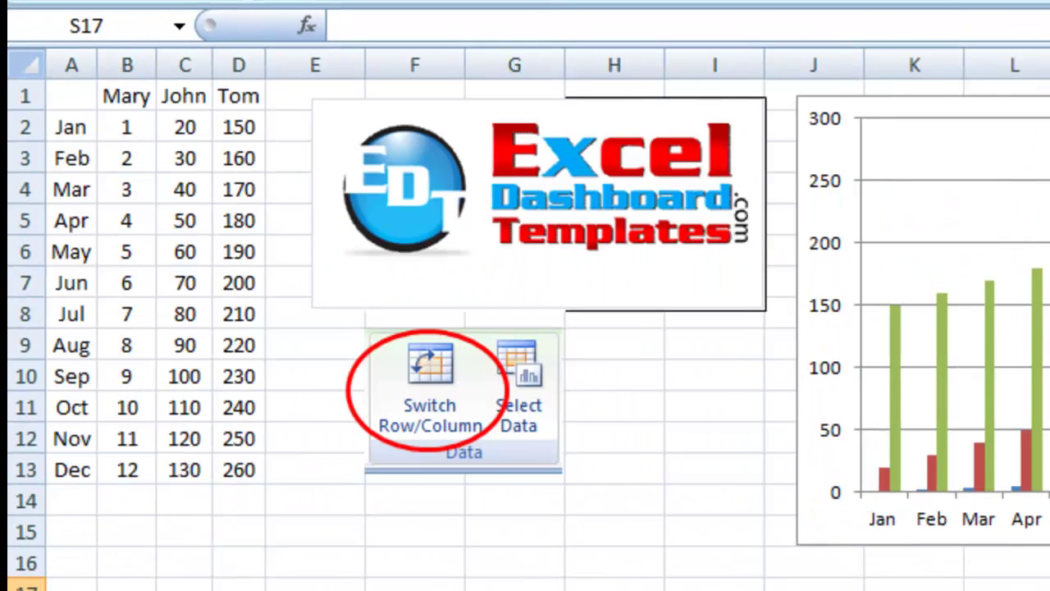
Examine the month labels in column A against the name headings in B1:D1 of the full A1:D13 data table
click(59, 127)
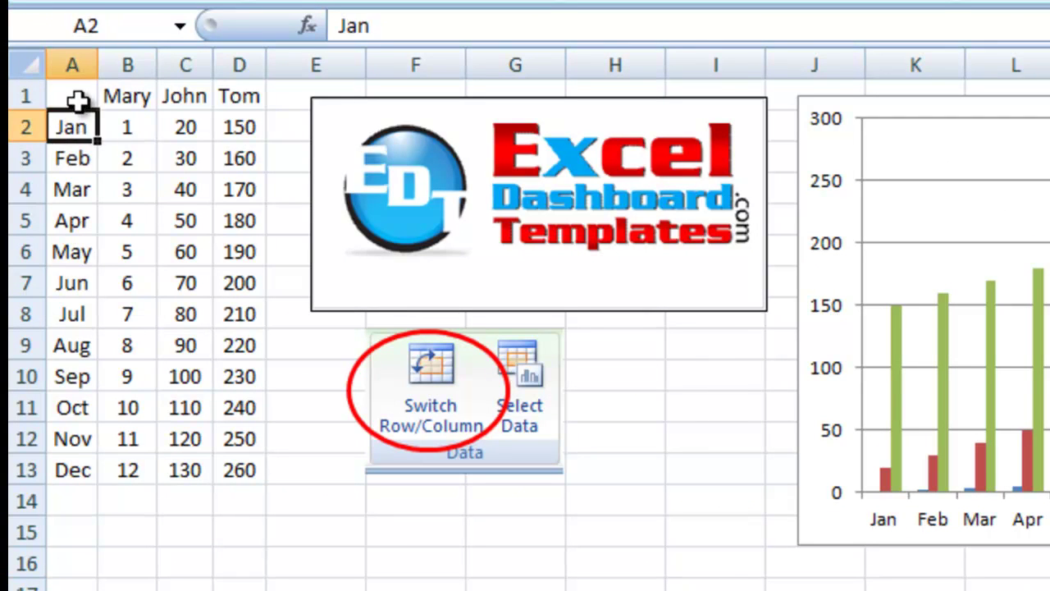
click(77, 98)
drag(77, 98, 73, 456)
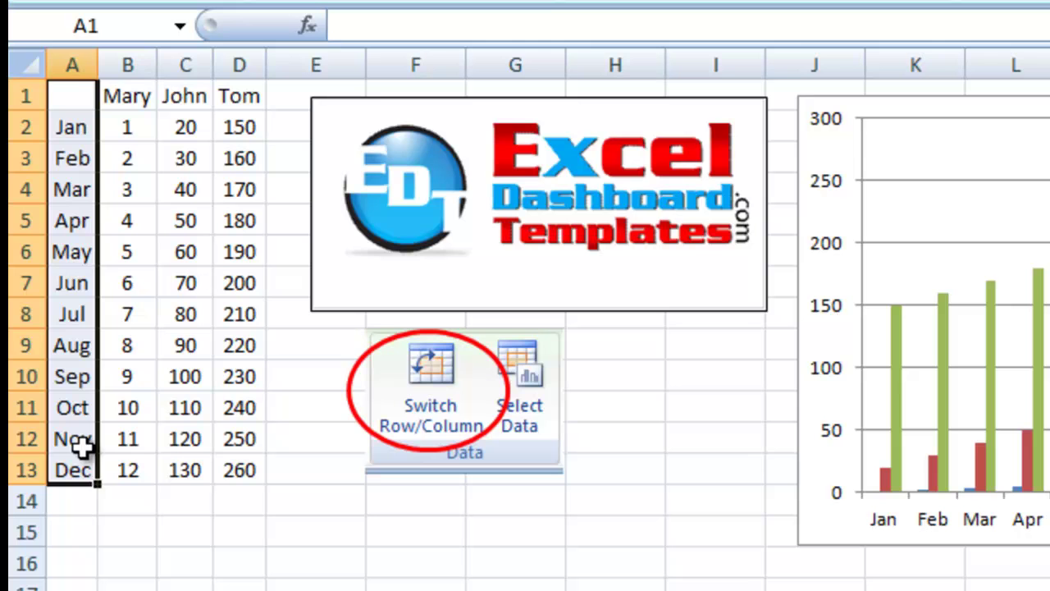
drag(131, 97, 241, 104)
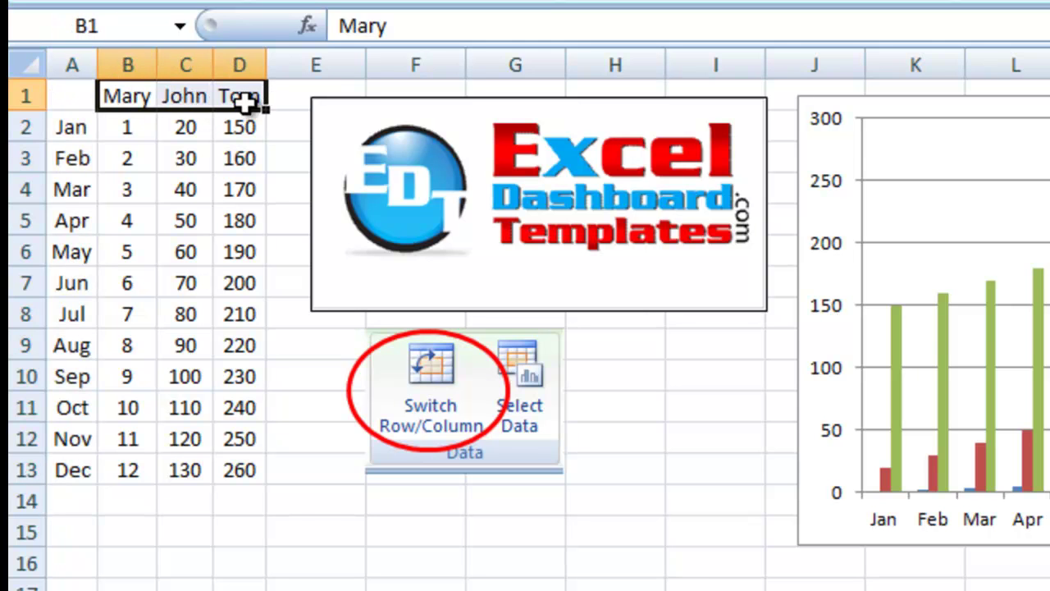
click(71, 96)
drag(70, 95, 240, 469)
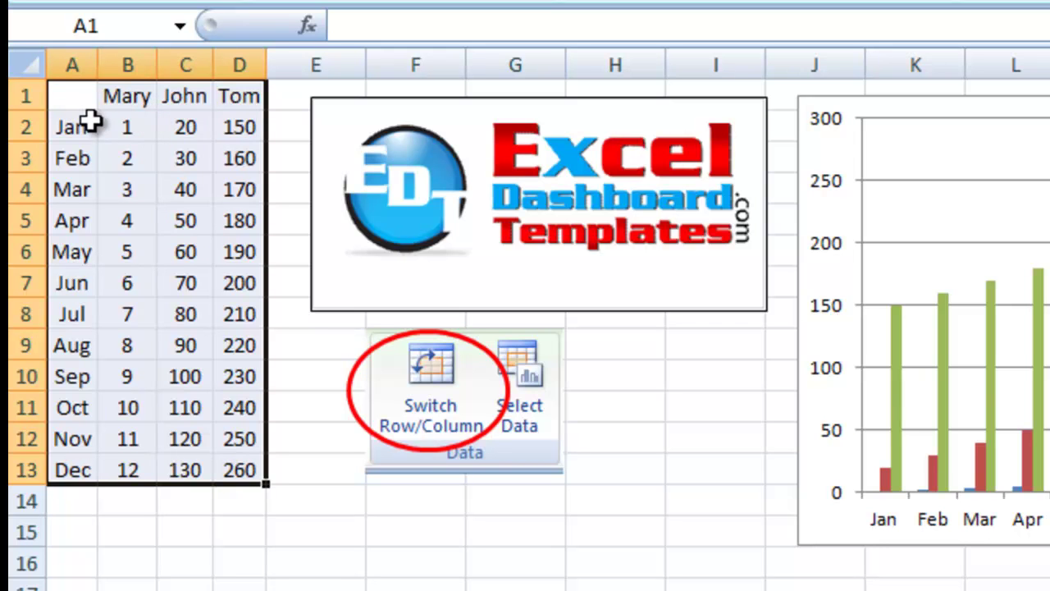
drag(80, 127, 85, 467)
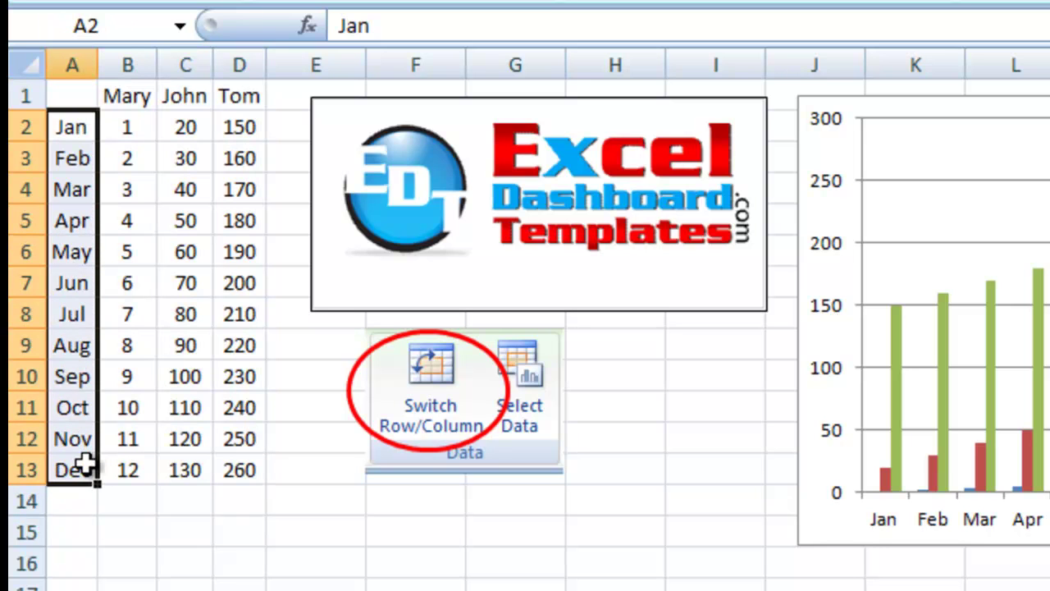
click(154, 96)
drag(155, 96, 222, 101)
click(210, 139)
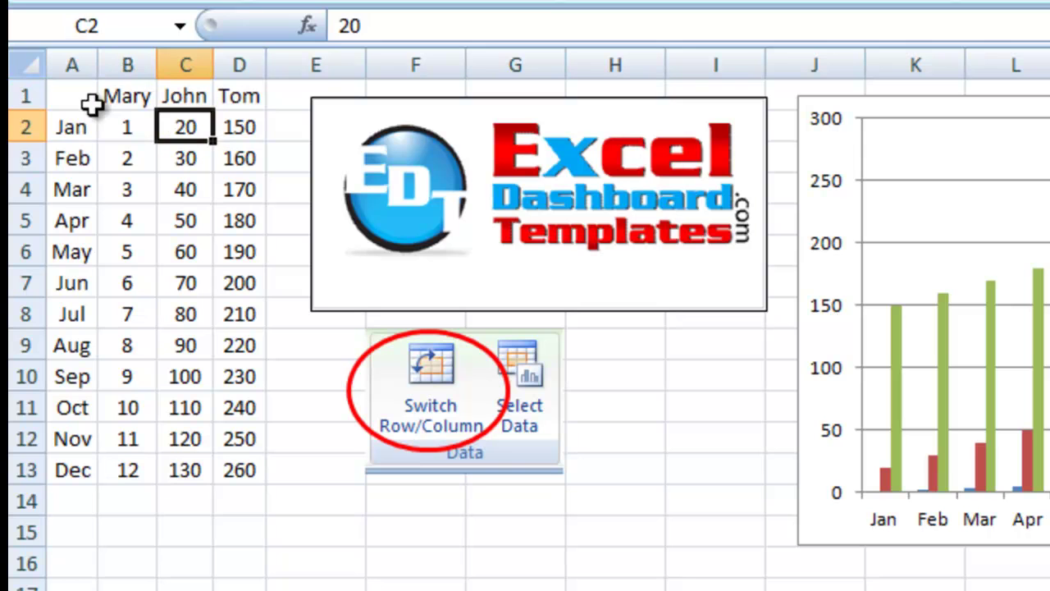
Examine the smaller A1:D4 range, comparing its month rows with its name columns
drag(79, 100, 80, 162)
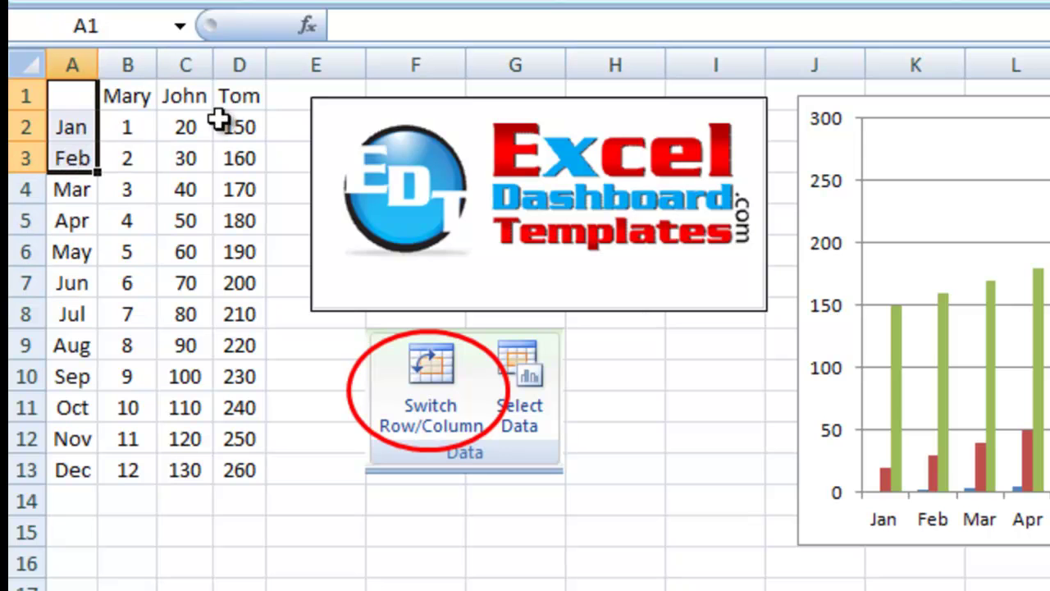
click(104, 147)
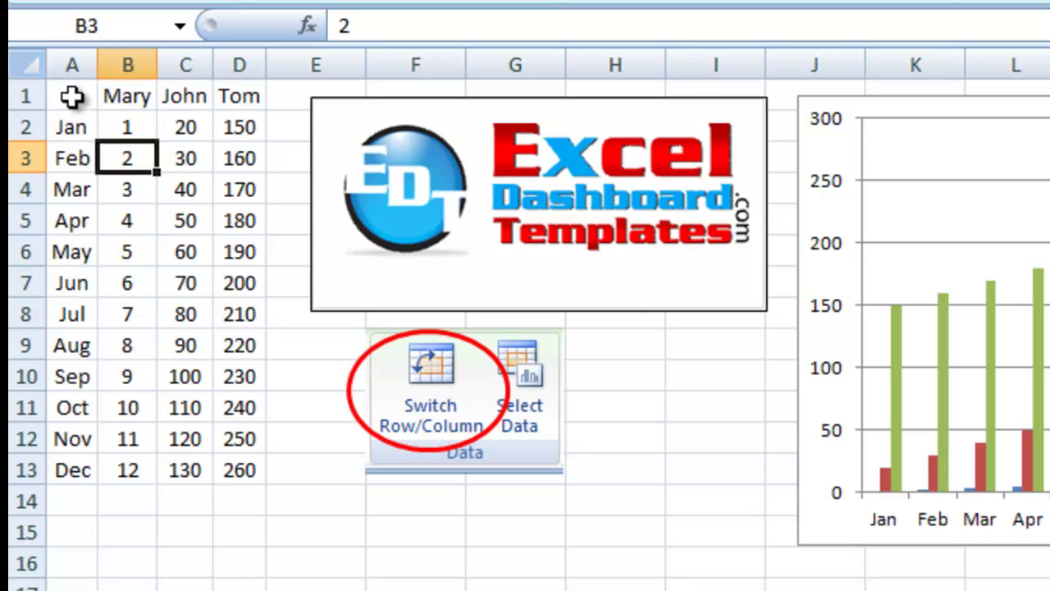
drag(72, 97, 229, 190)
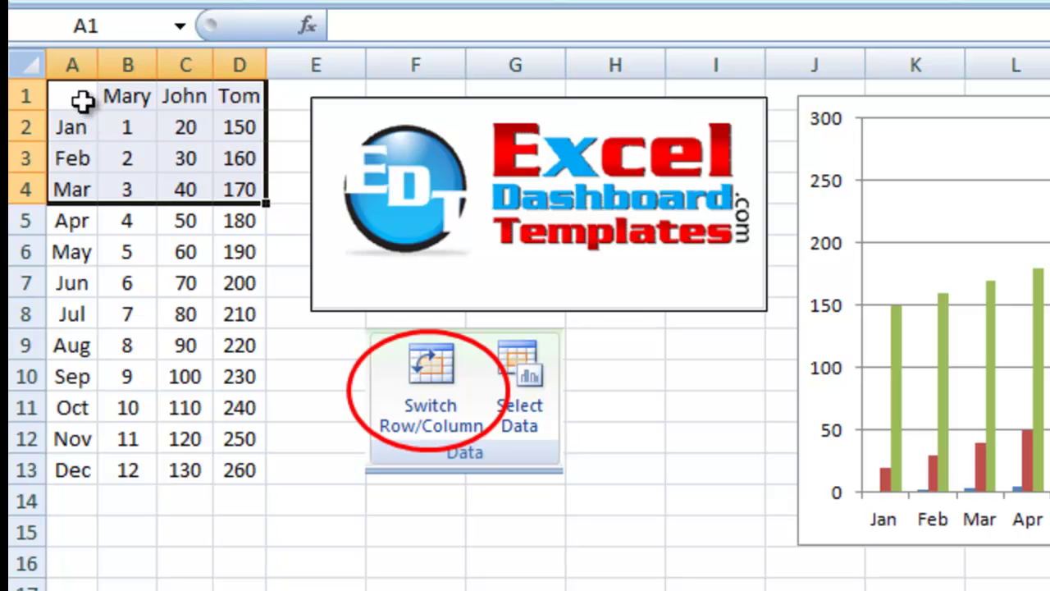
Try a 2-D clustered column chart on the Jan and Feb data in A1:D3, and delete that chart
drag(86, 105, 236, 150)
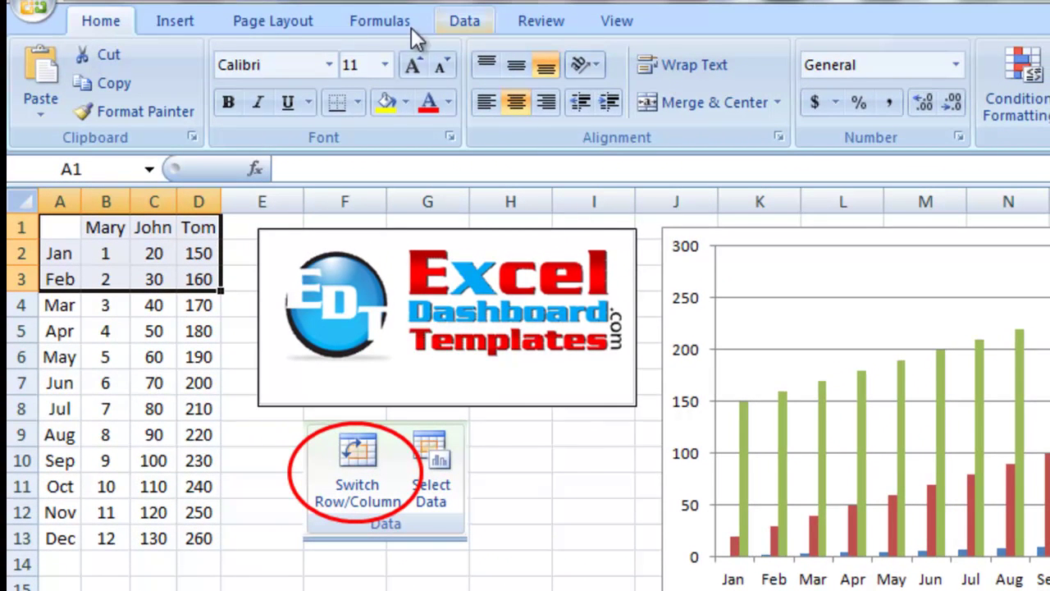
click(192, 26)
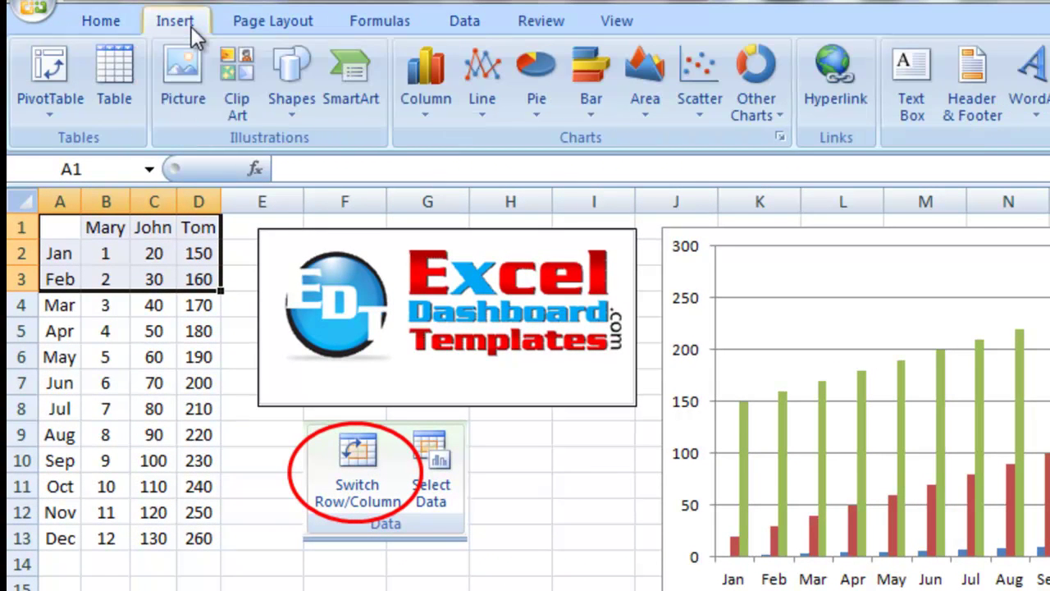
click(419, 87)
click(434, 188)
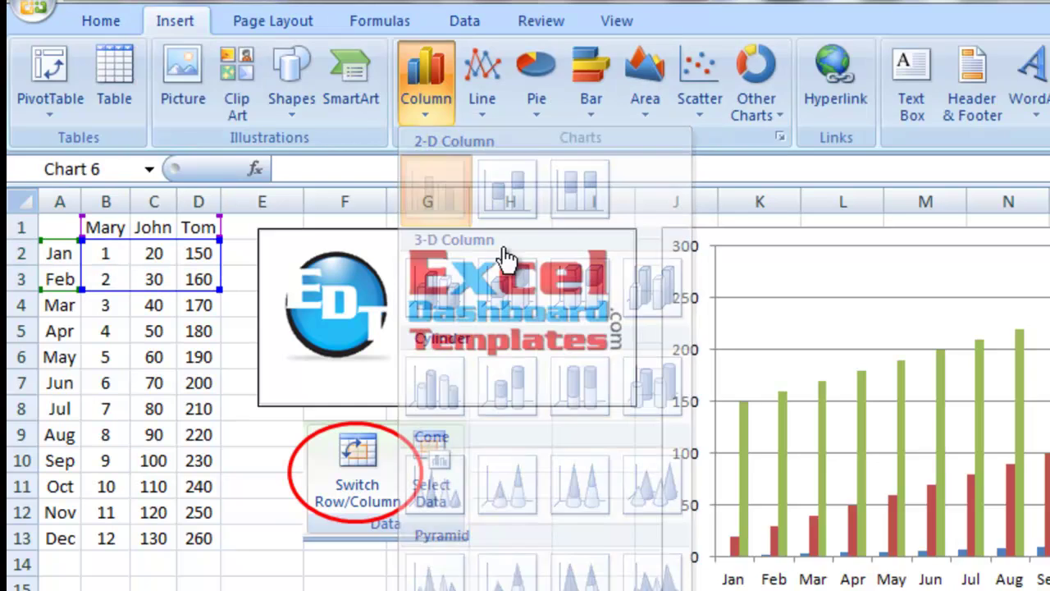
drag(783, 376, 344, 406)
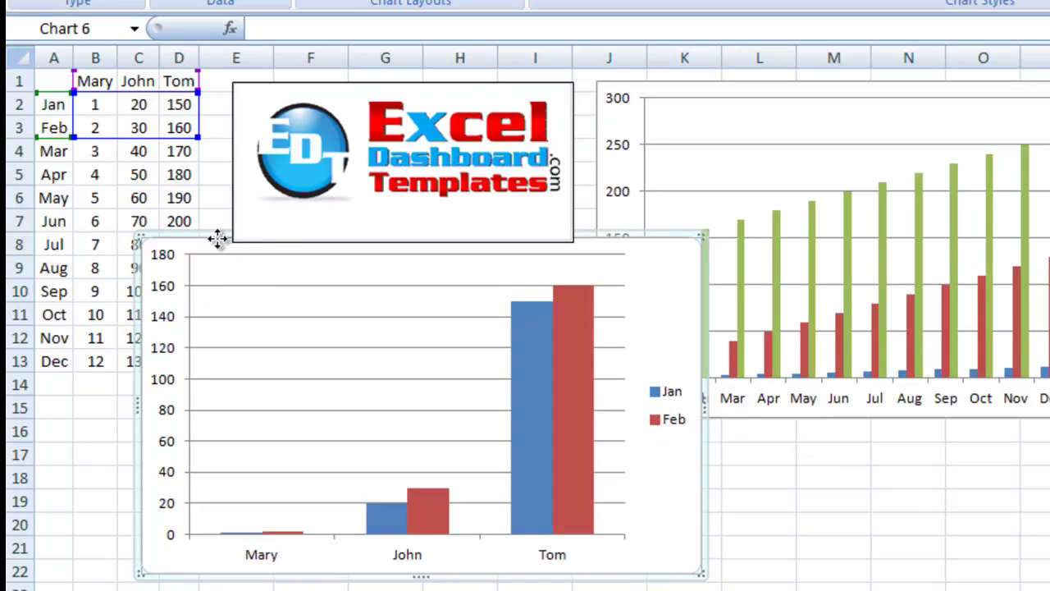
key(Delete)
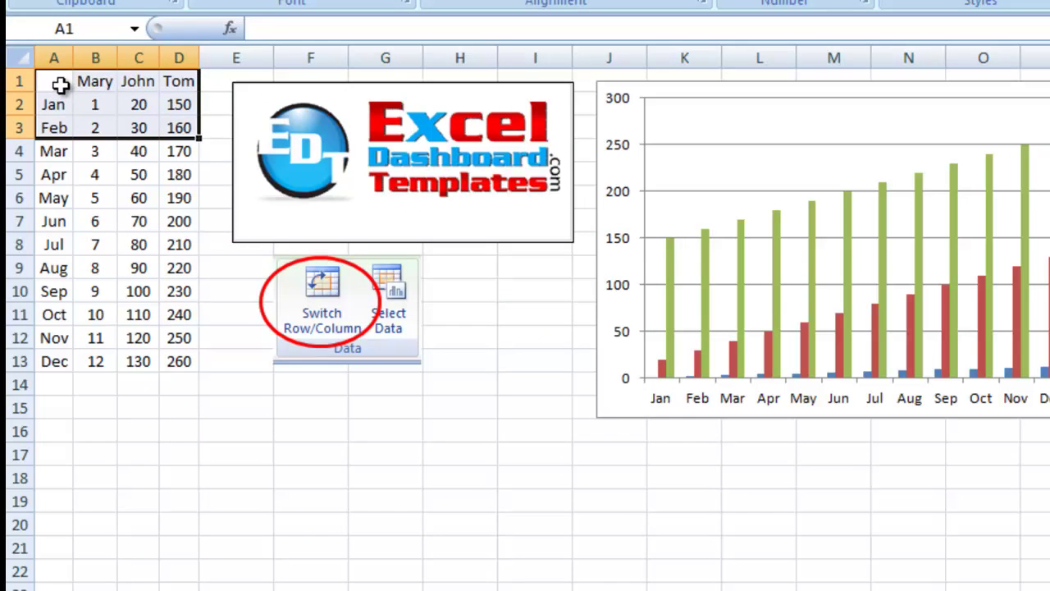
Try a 2-D clustered column chart on the Jan to Apr data in A1:D5, and delete that chart
drag(61, 84, 177, 171)
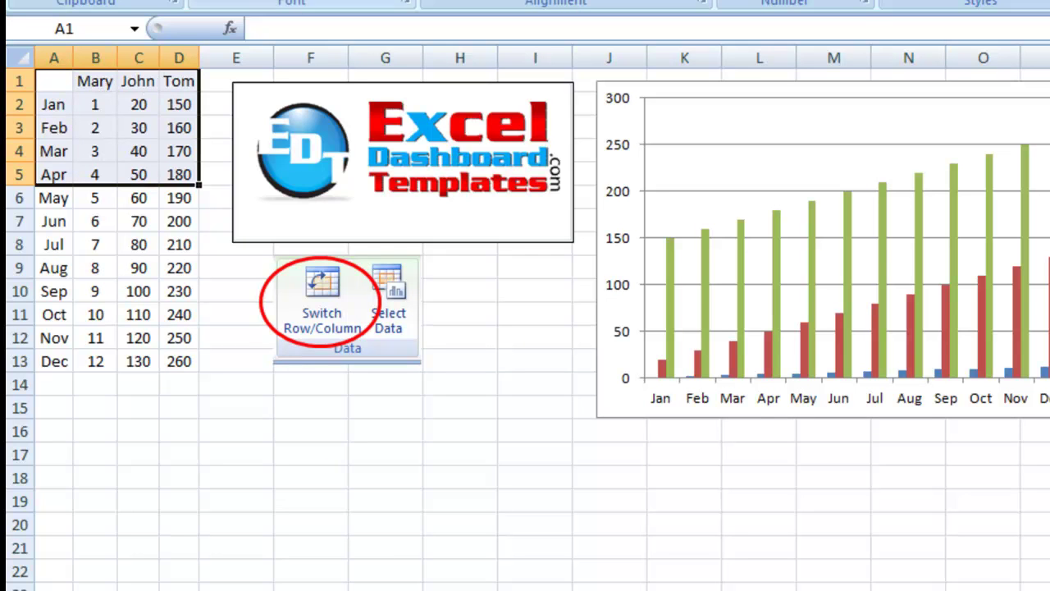
key(alt+n)
key(c)
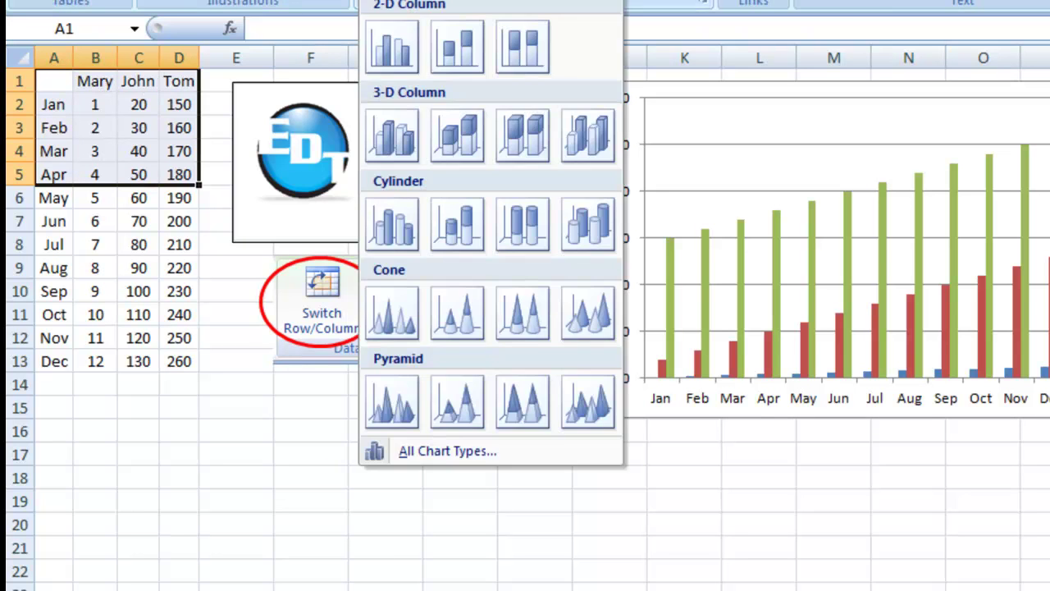
click(415, 33)
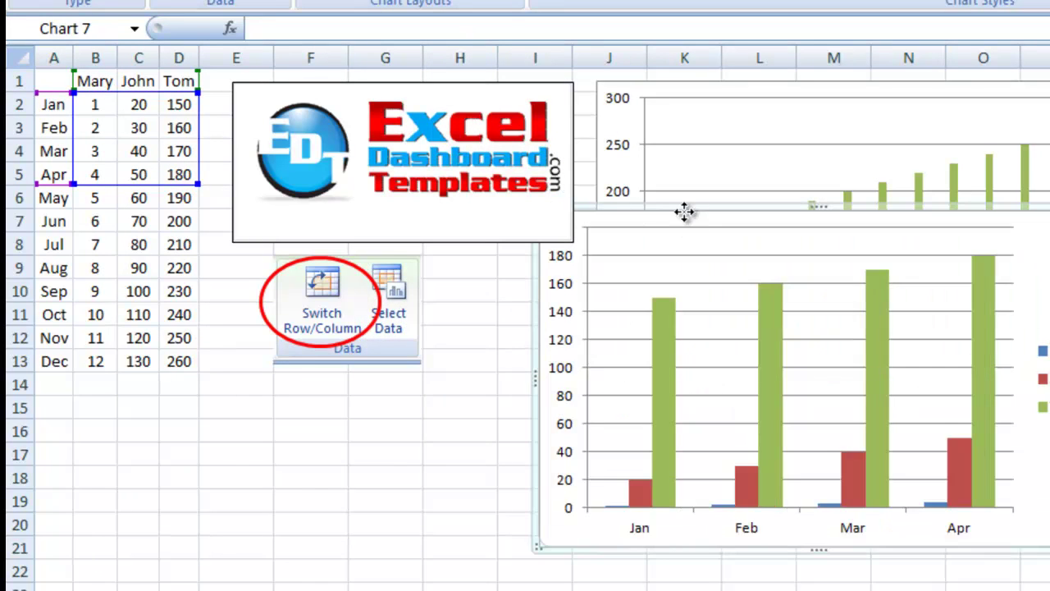
drag(682, 213, 382, 244)
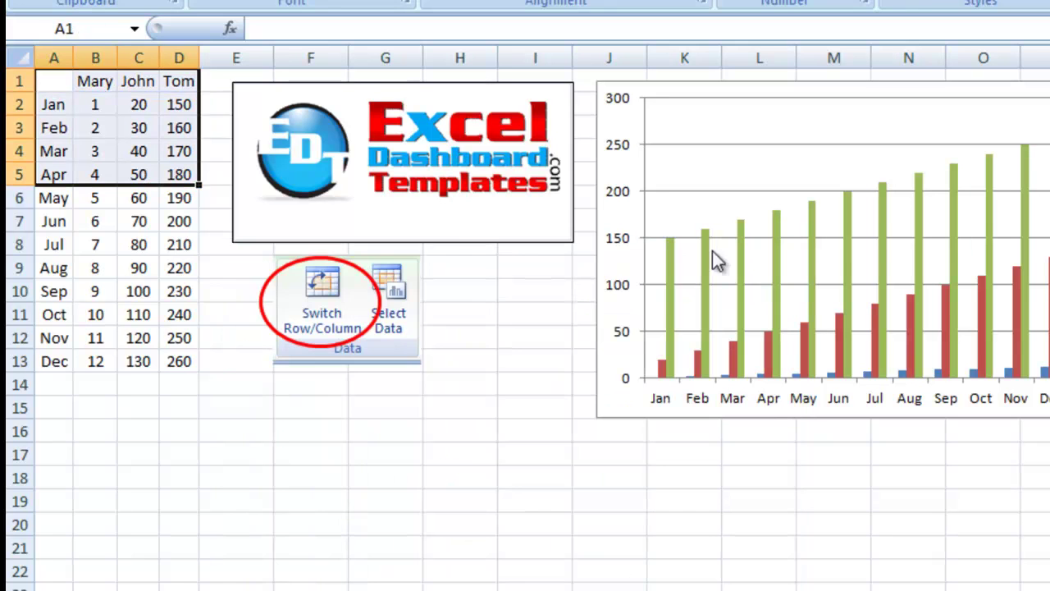
Insert a 2-D clustered column chart from the full twelve-month data in A1:D13
drag(67, 80, 160, 359)
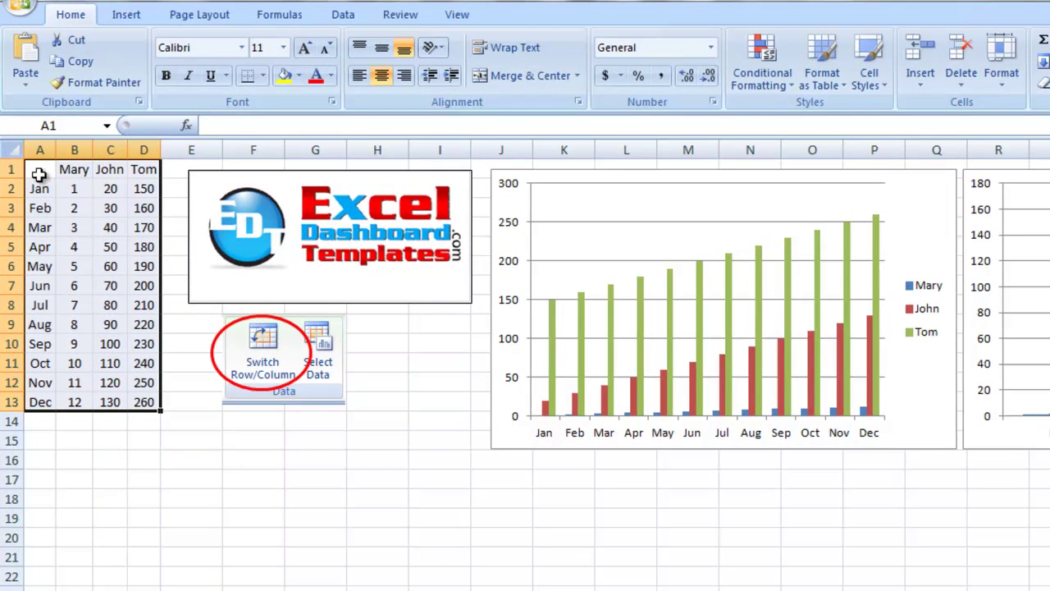
click(131, 14)
click(314, 62)
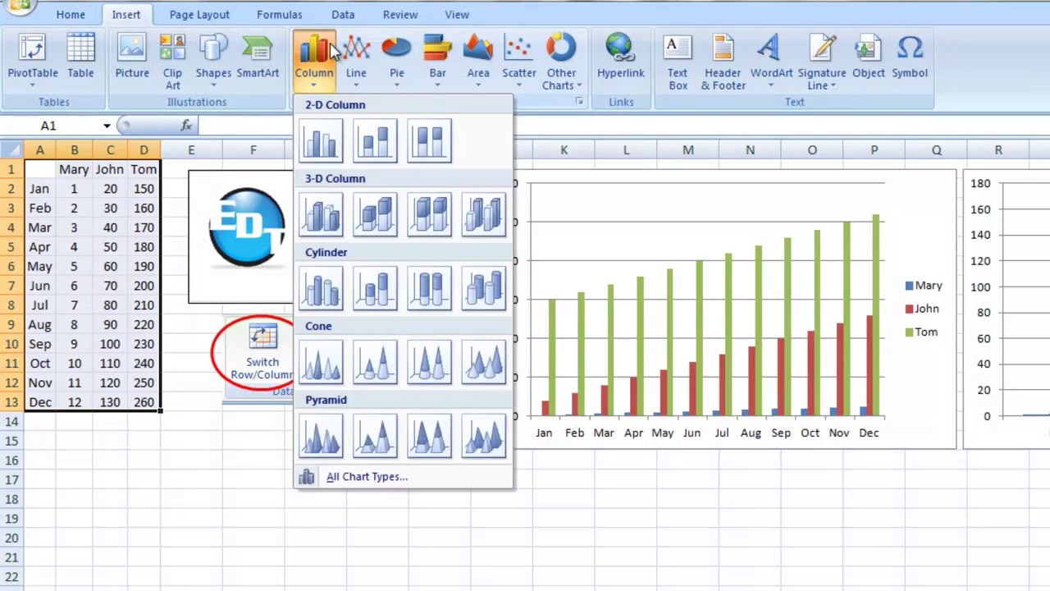
click(321, 141)
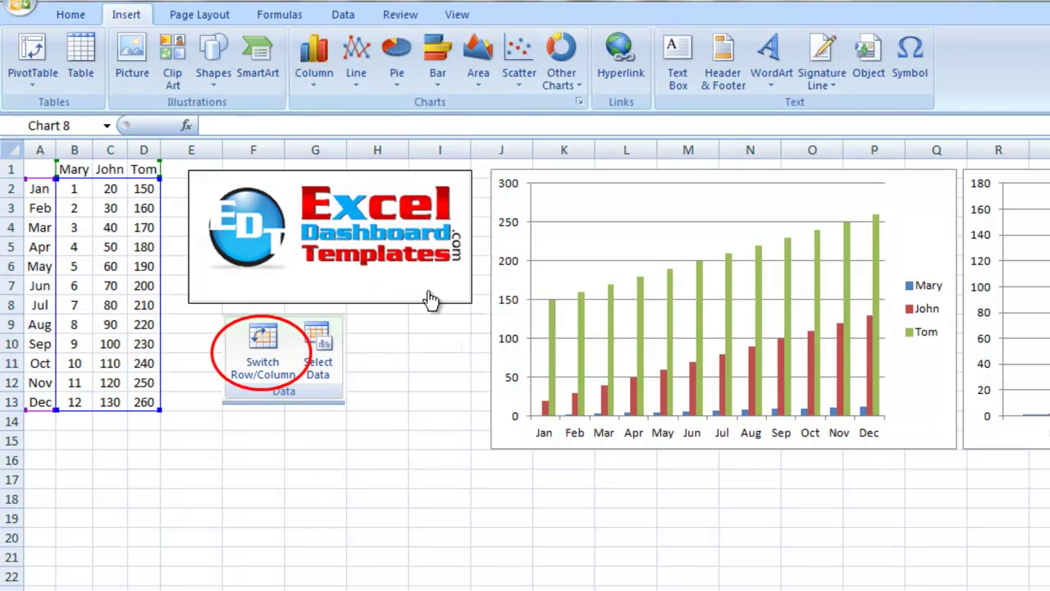
Move the new chart directly below the logo picture and delete the original twelve-month chart
drag(585, 172, 279, 307)
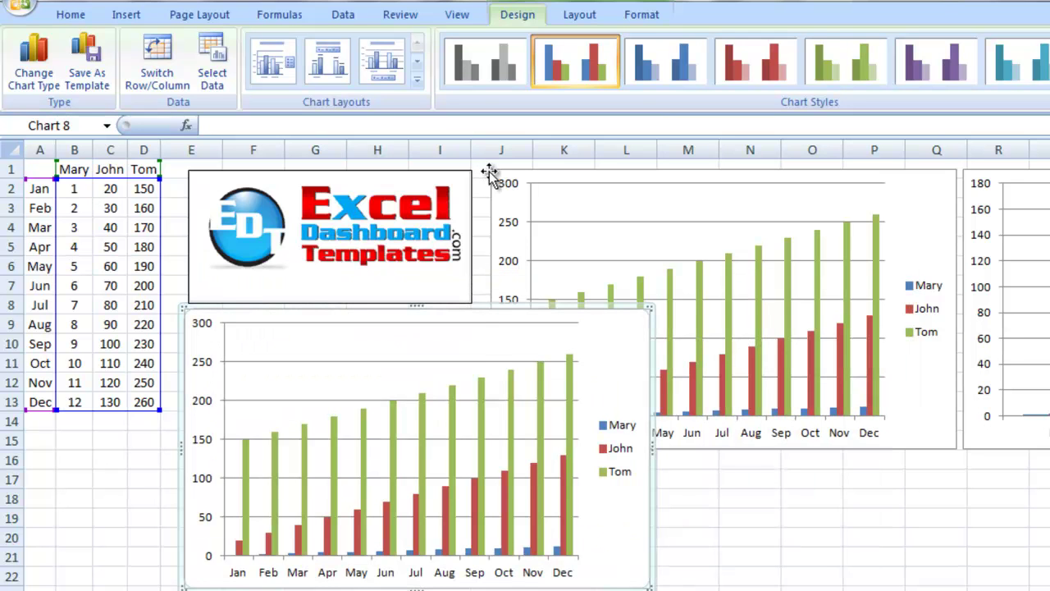
click(489, 177)
key(Delete)
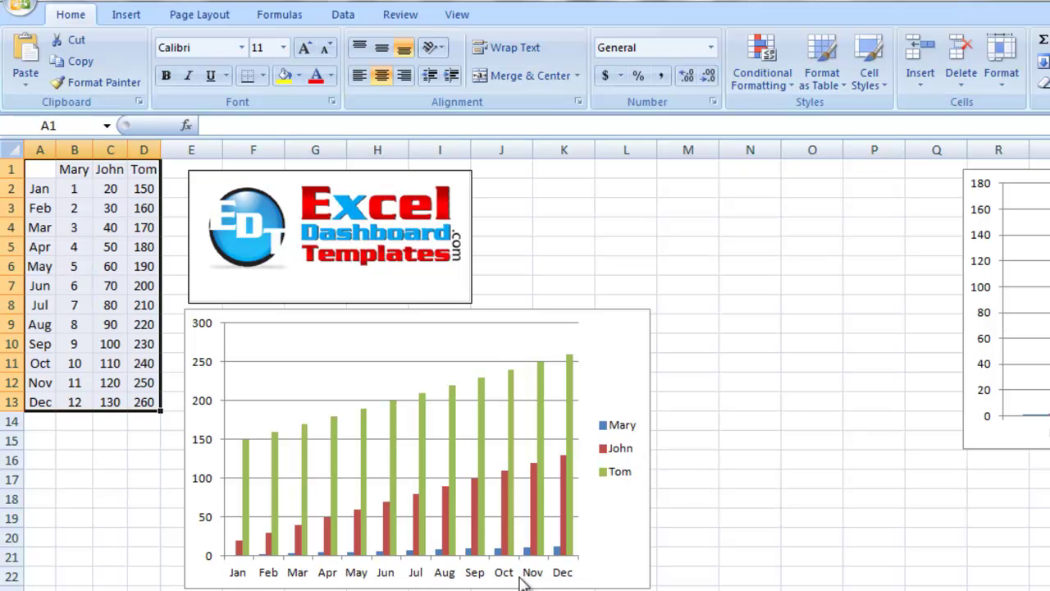
Switch the twelve-month chart's rows and columns to compare its axis and legend, and switch them back
click(634, 361)
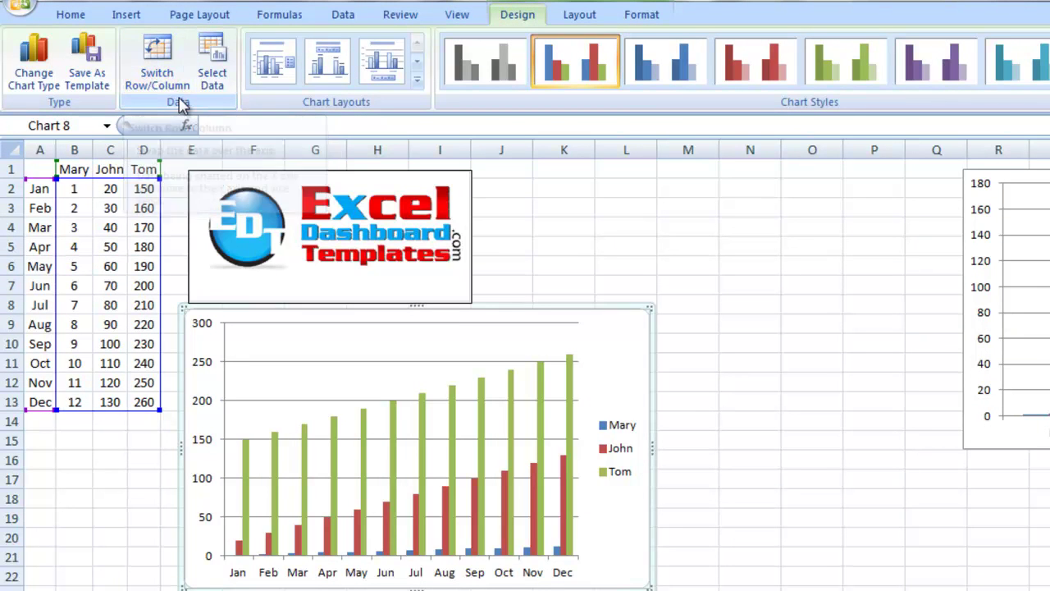
click(163, 77)
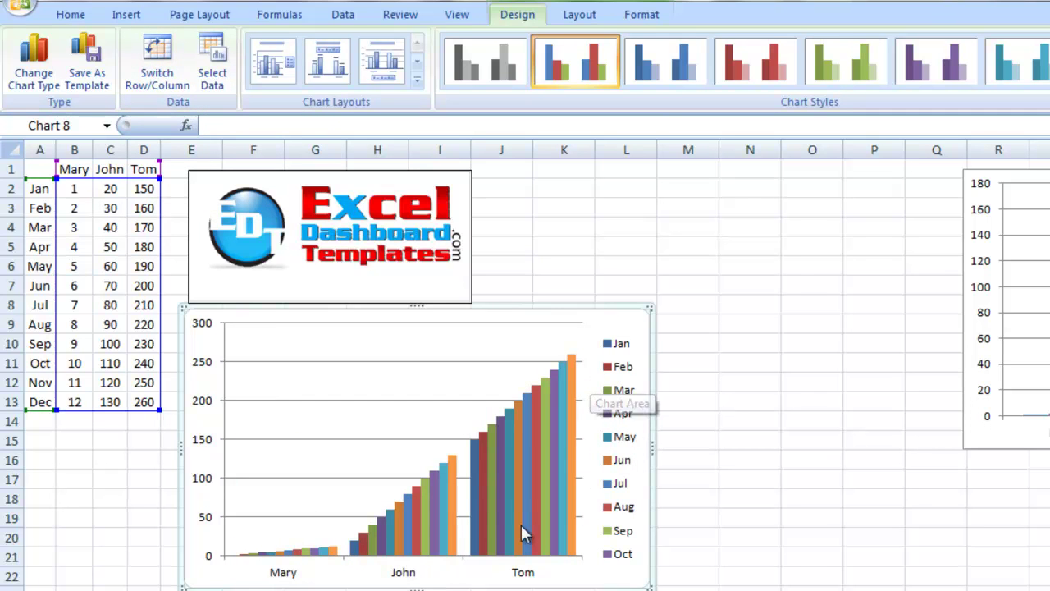
mouse_move(521, 538)
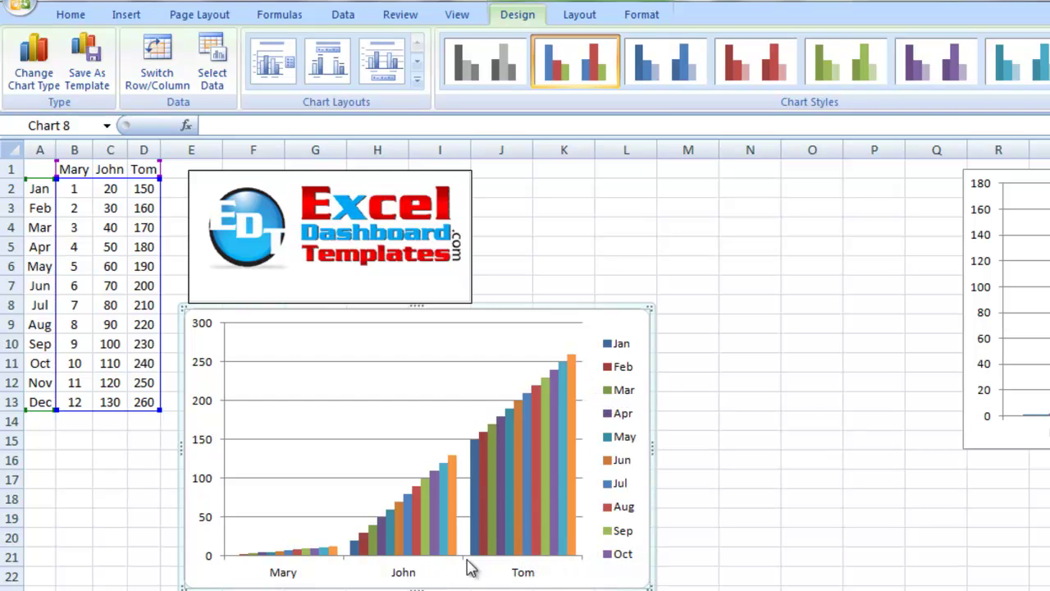
click(152, 74)
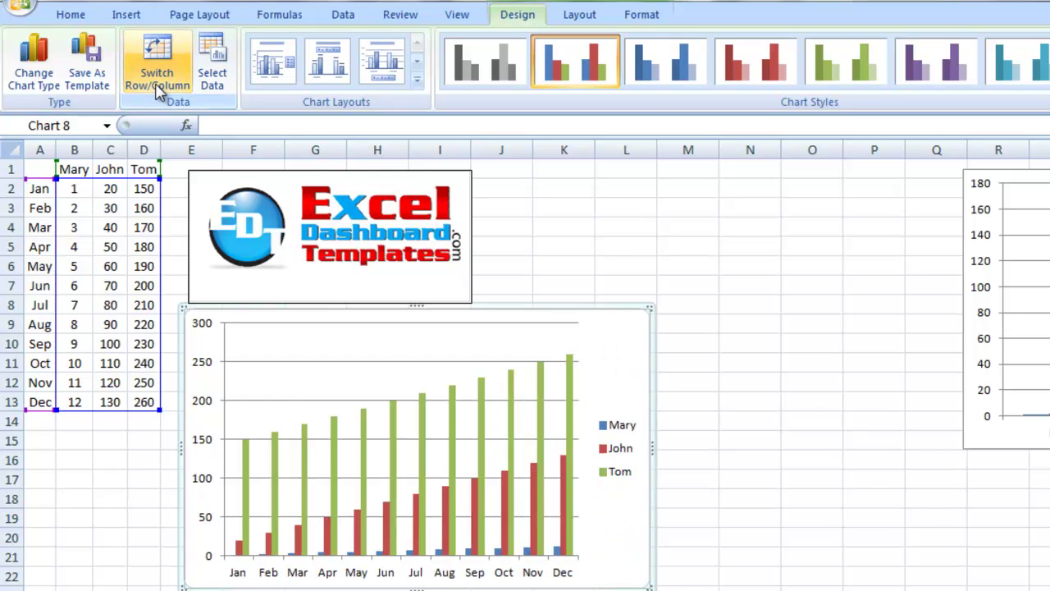